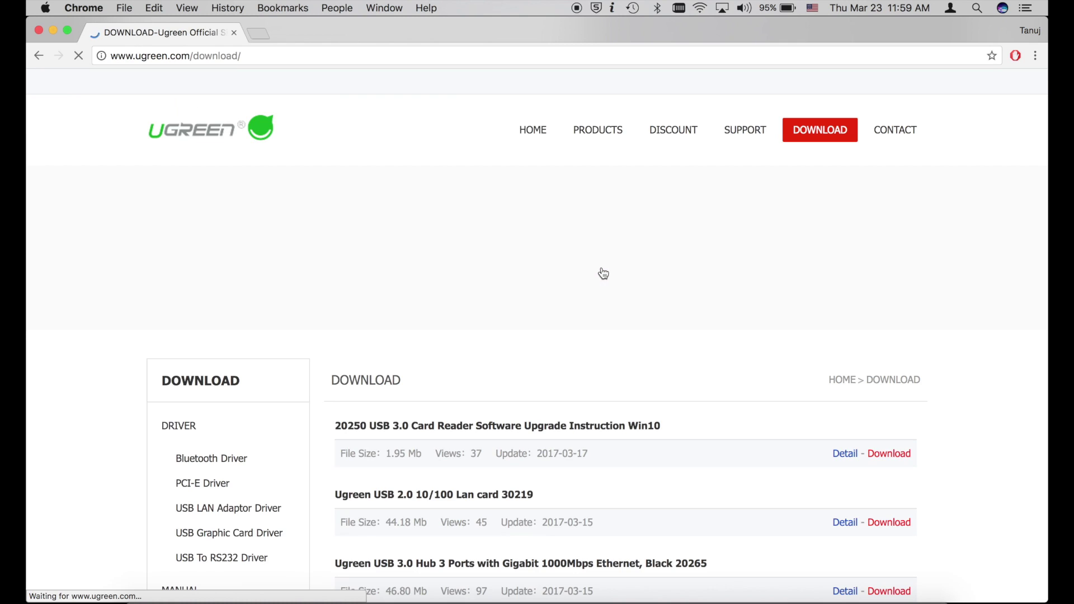
# Look through the Ugreen download list and open the entry for the USB 3.0 Hub 3 Ports with Gigabit Ethernet, Black 20265
pyautogui.scroll(-3, 602, 269)
pyautogui.scroll(-5, 602, 269)
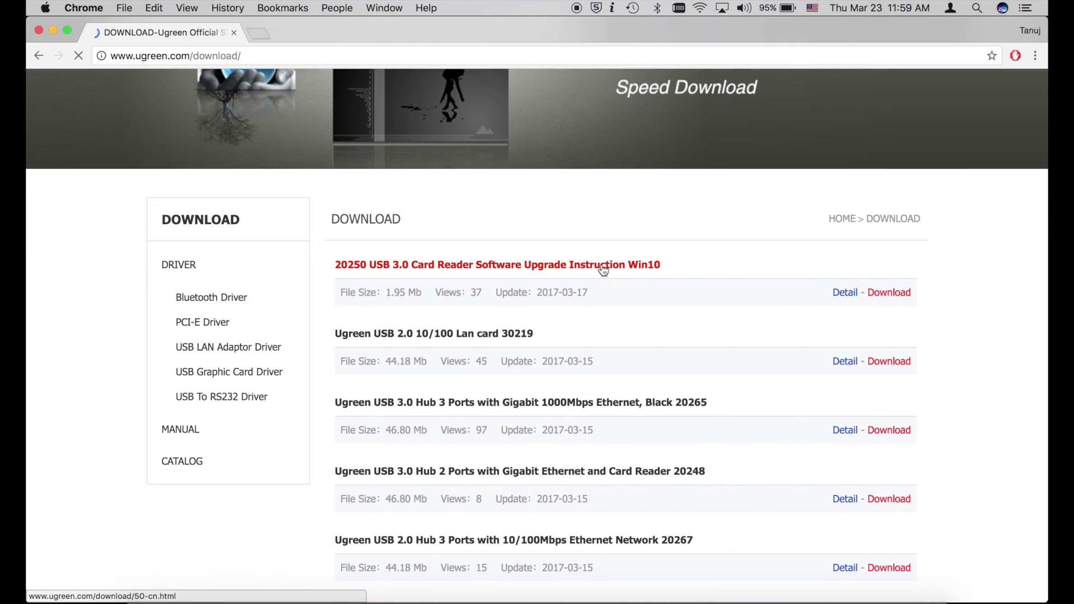
pyautogui.scroll(-5, 603, 270)
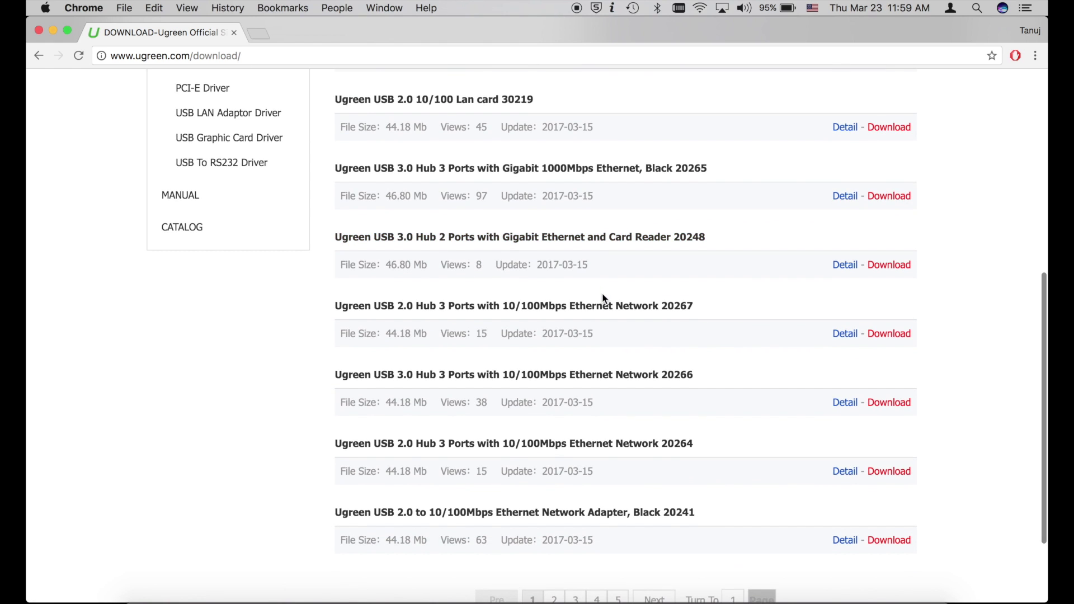
pyautogui.scroll(-1, 603, 298)
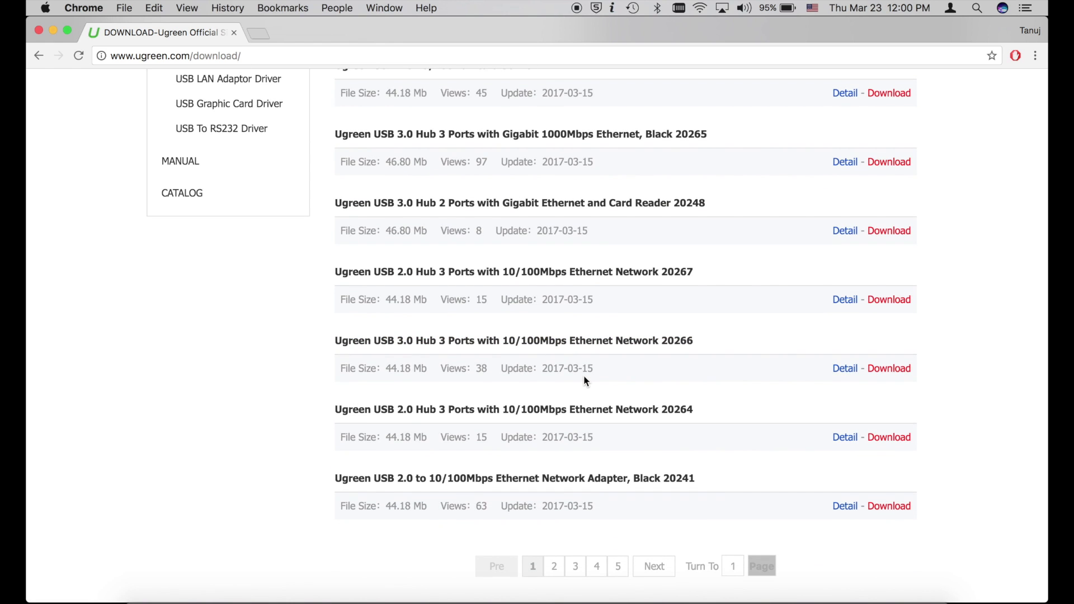
pyautogui.scroll(2, 586, 381)
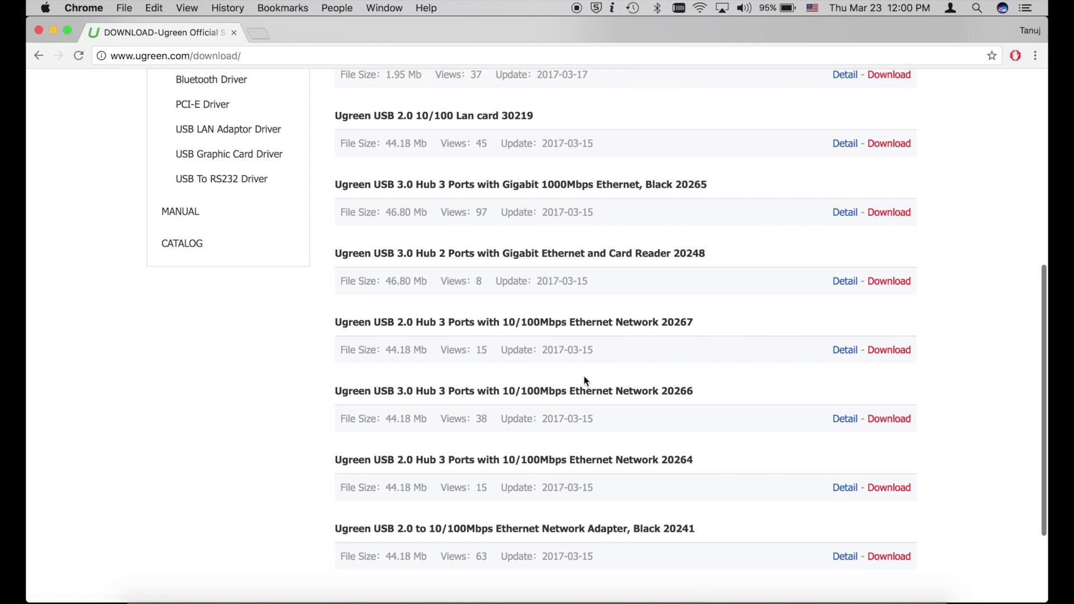
pyautogui.scroll(2, 662, 216)
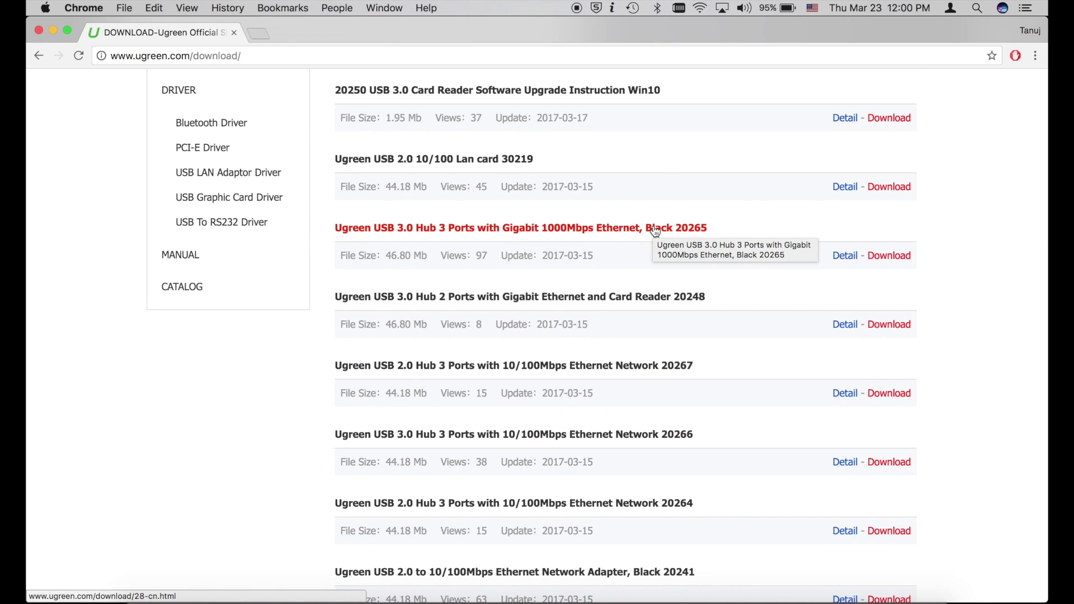
pyautogui.click(656, 231)
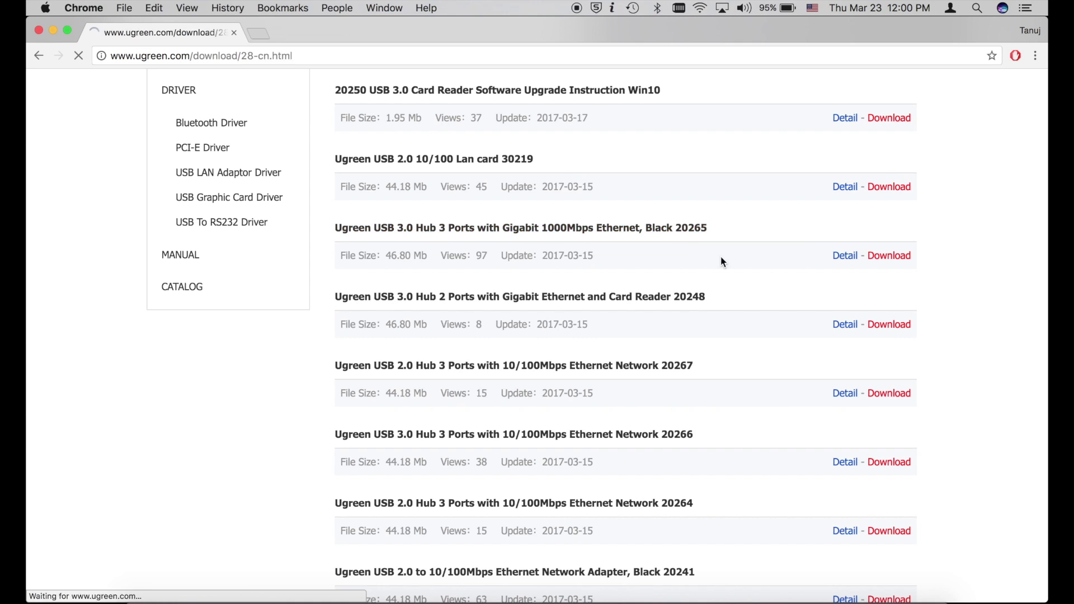
# Browse the first two pages of the general download list for a matching Ethernet adapter driver
pyautogui.scroll(-3, 752, 392)
pyautogui.scroll(-2, 798, 412)
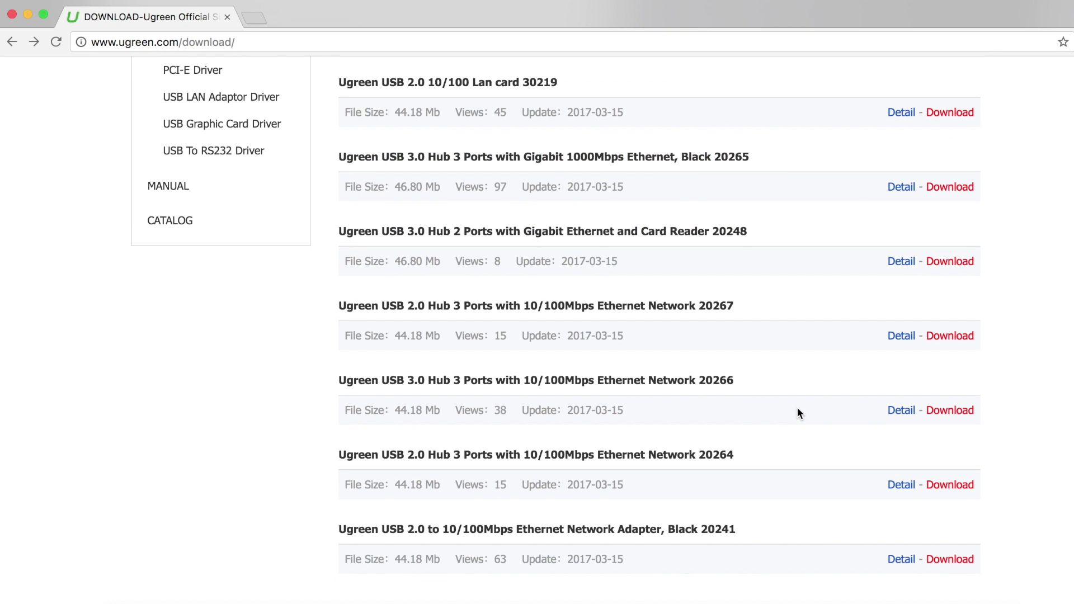
pyautogui.scroll(-3, 798, 412)
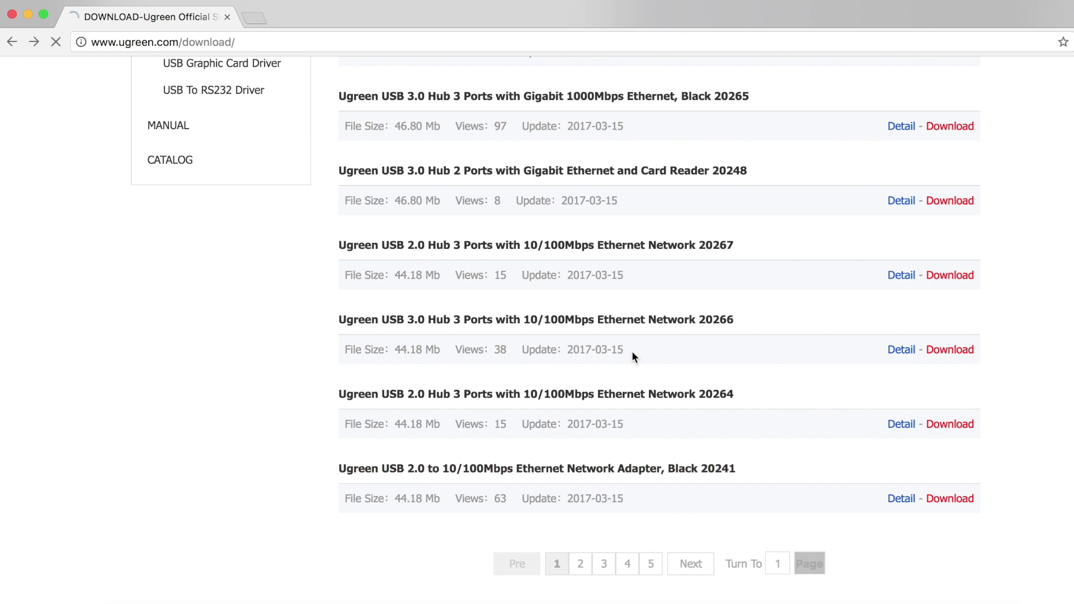
pyautogui.scroll(-5, 632, 350)
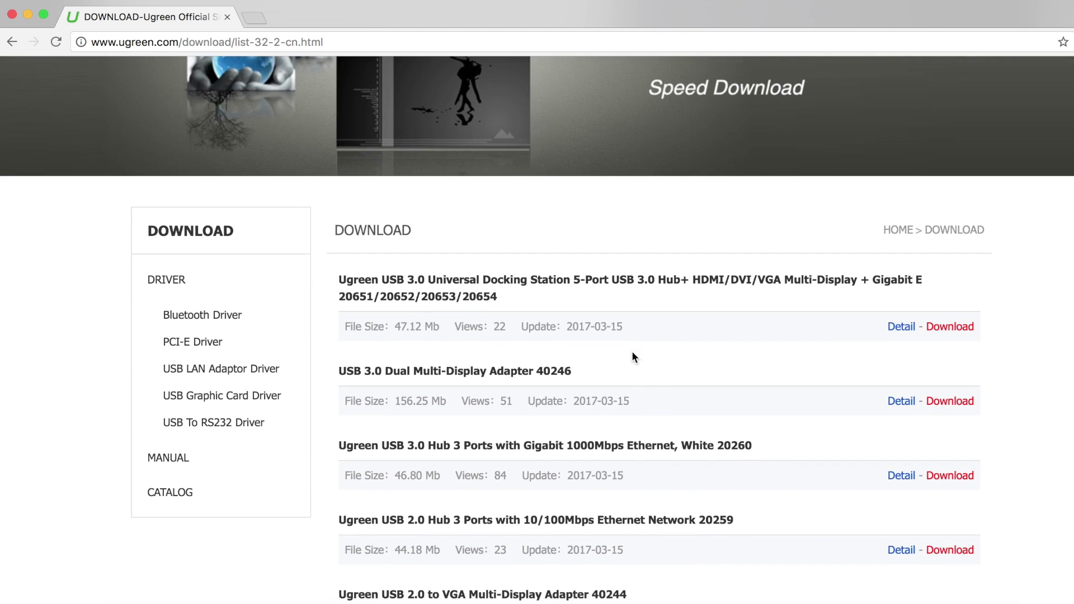
pyautogui.scroll(-3, 632, 353)
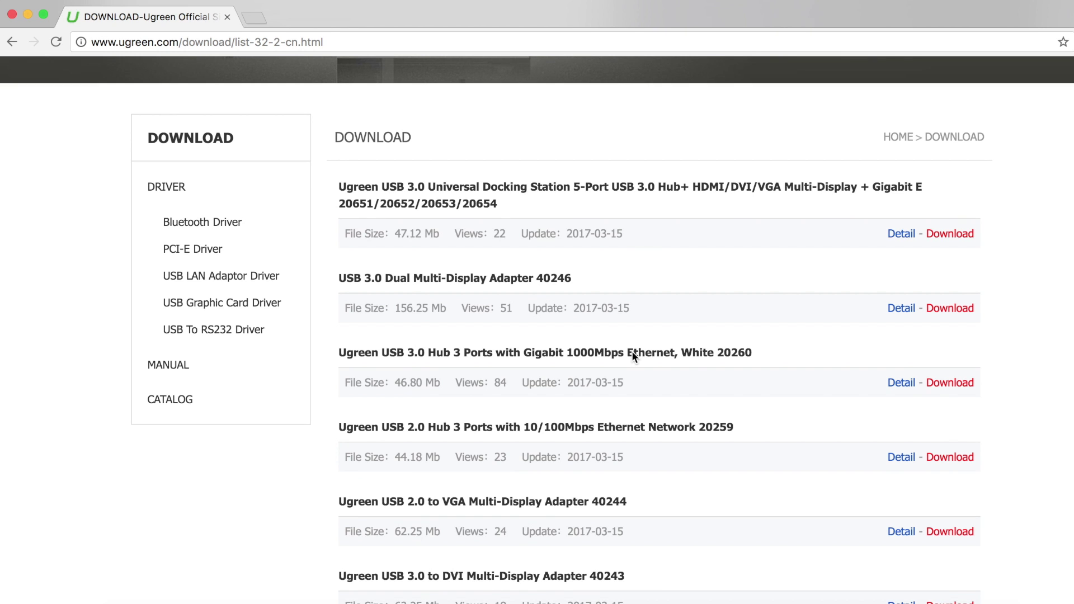
pyautogui.scroll(-2, 632, 353)
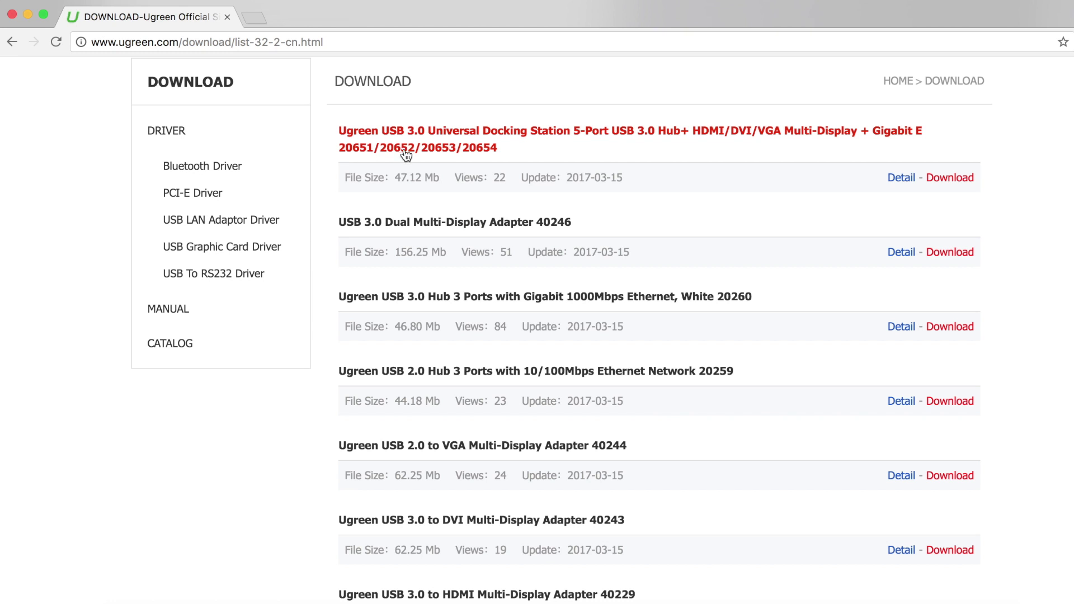
pyautogui.scroll(-4, 421, 209)
pyautogui.scroll(10, 662, 178)
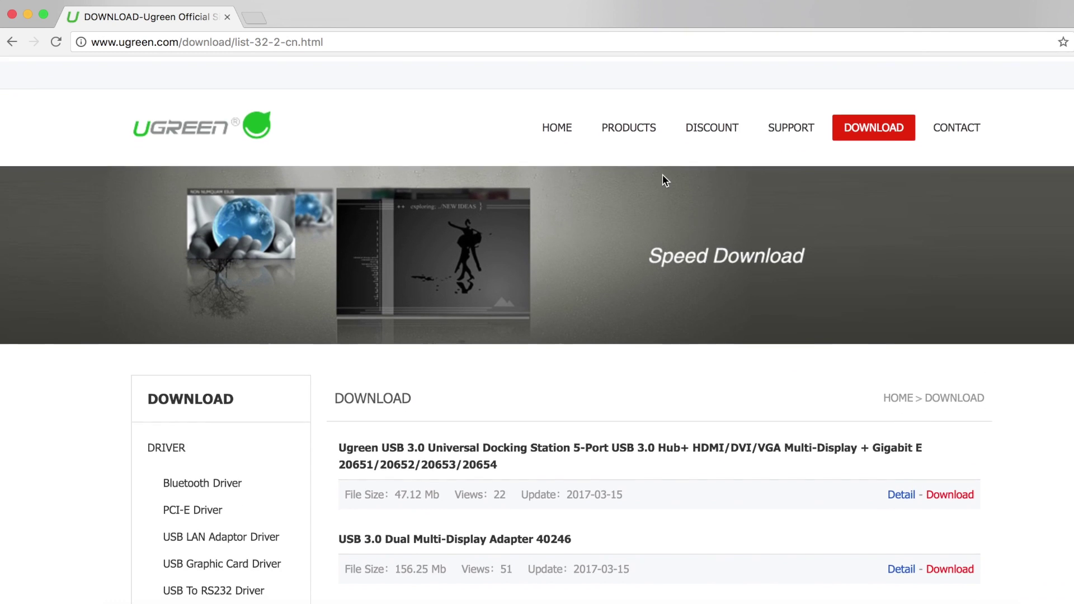
pyautogui.scroll(-3, 664, 180)
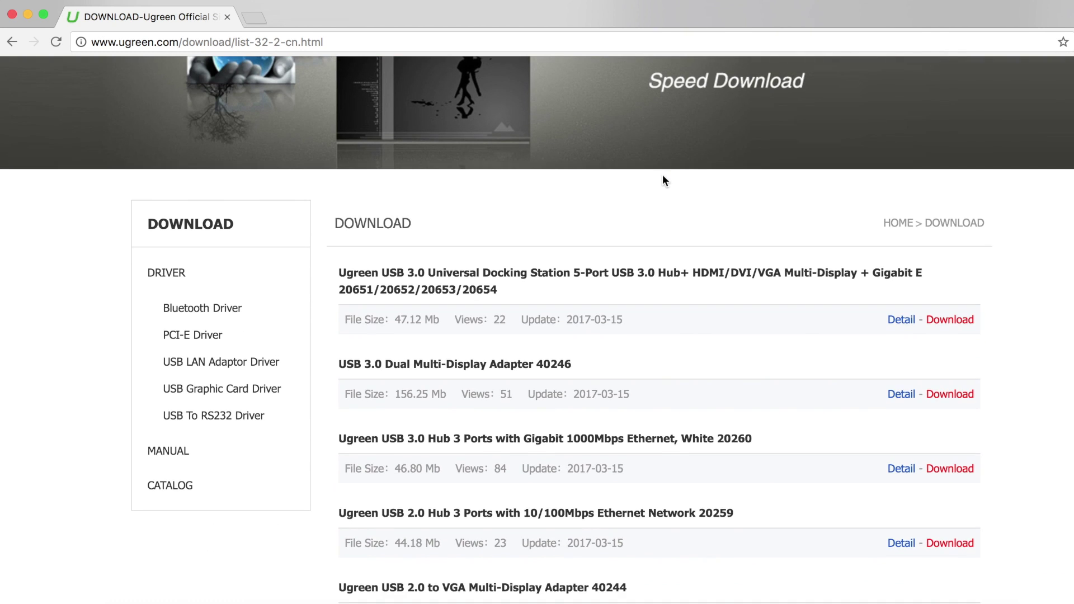
# Show the USB LAN Adaptor Driver category and open the Mac OS X 10.5-10.12 driver page for 10/100/1000Mbps Ethernet
pyautogui.click(231, 363)
pyautogui.scroll(-4, 539, 502)
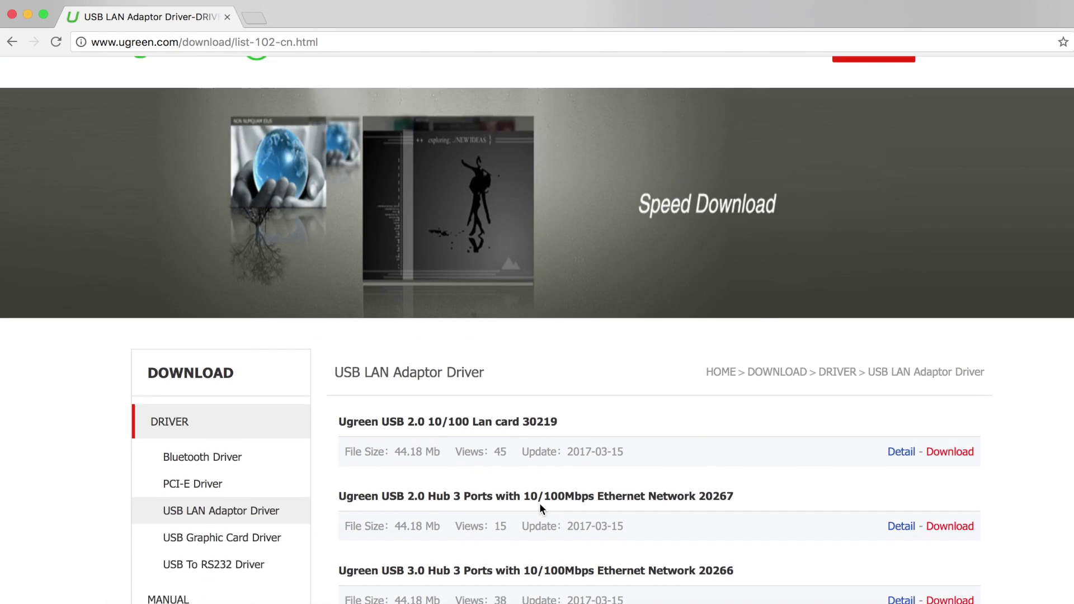
pyautogui.click(615, 571)
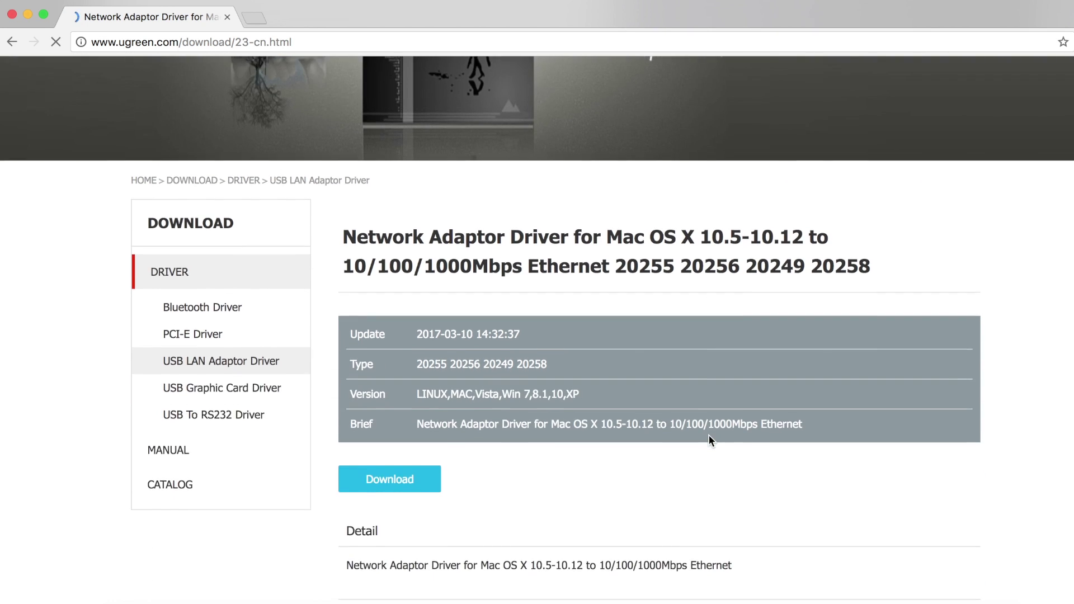
# Download the 10/100/1000Mbps Mac network adaptor driver and save it to the Desktop as the zip archive 114026134s
pyautogui.press('super+bracketleft')
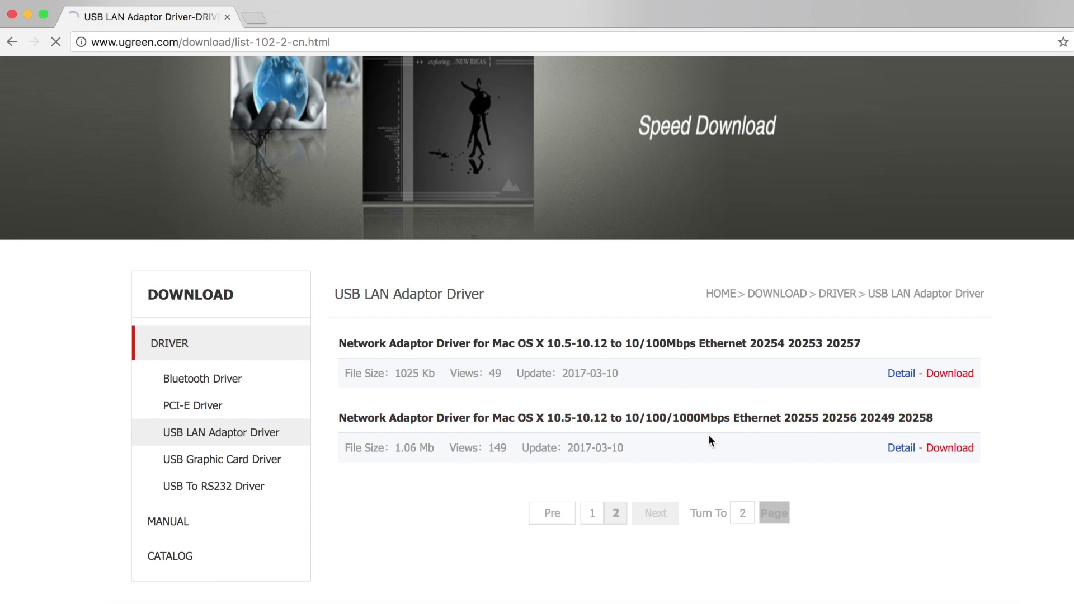
pyautogui.press('super+bracketright')
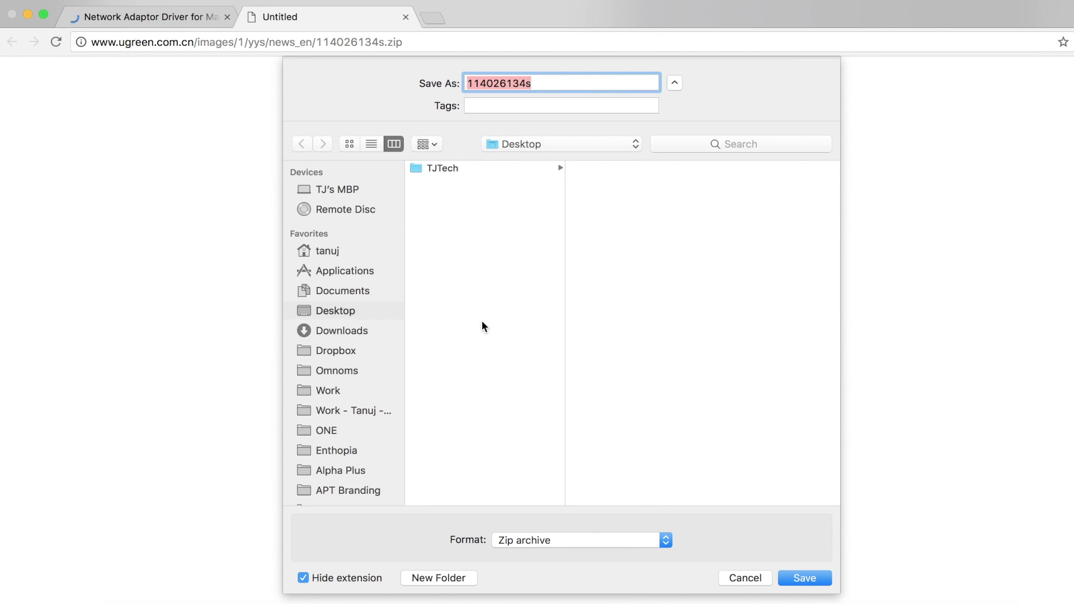
pyautogui.press('Return')
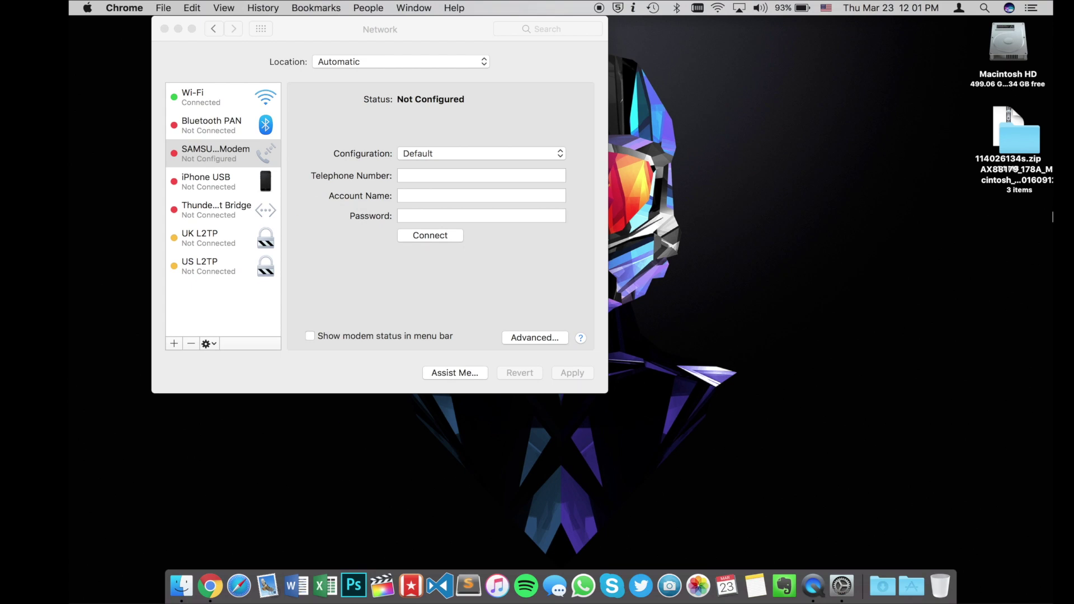
# Close the Network settings, move the extracted AX88179_178A driver folder below the zip file on the desktop, and open it
pyautogui.click(165, 28)
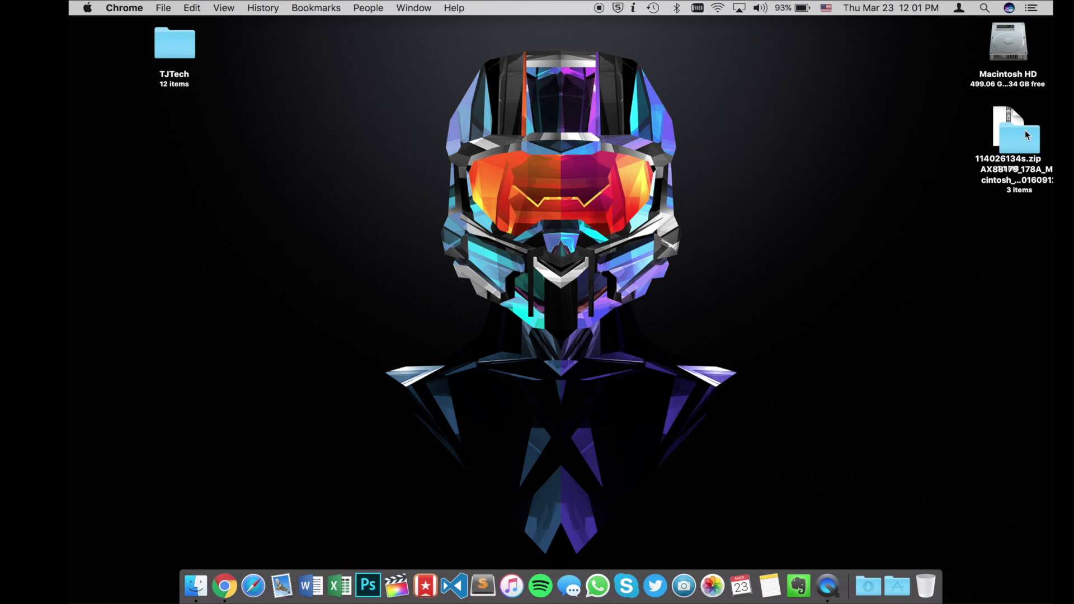
pyautogui.moveTo(1009, 146); pyautogui.dragTo(998, 229)
pyautogui.doubleClick(1008, 215)
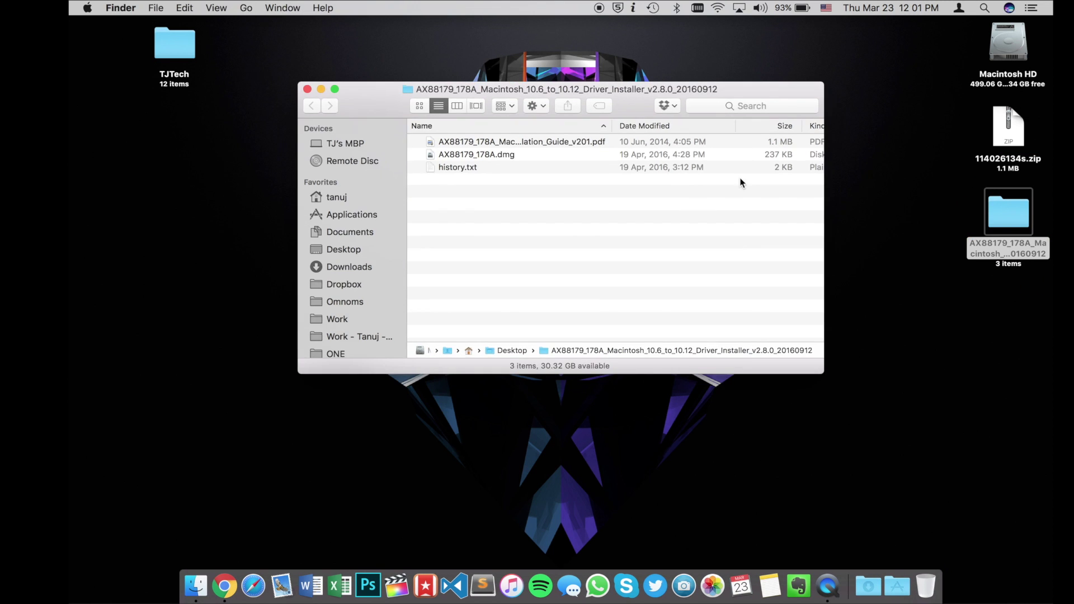
# Mount AX88179_178A.dmg and launch the AX88179_178A_v2.8.0.pkg installer from the AX88179 disk
pyautogui.click(501, 155)
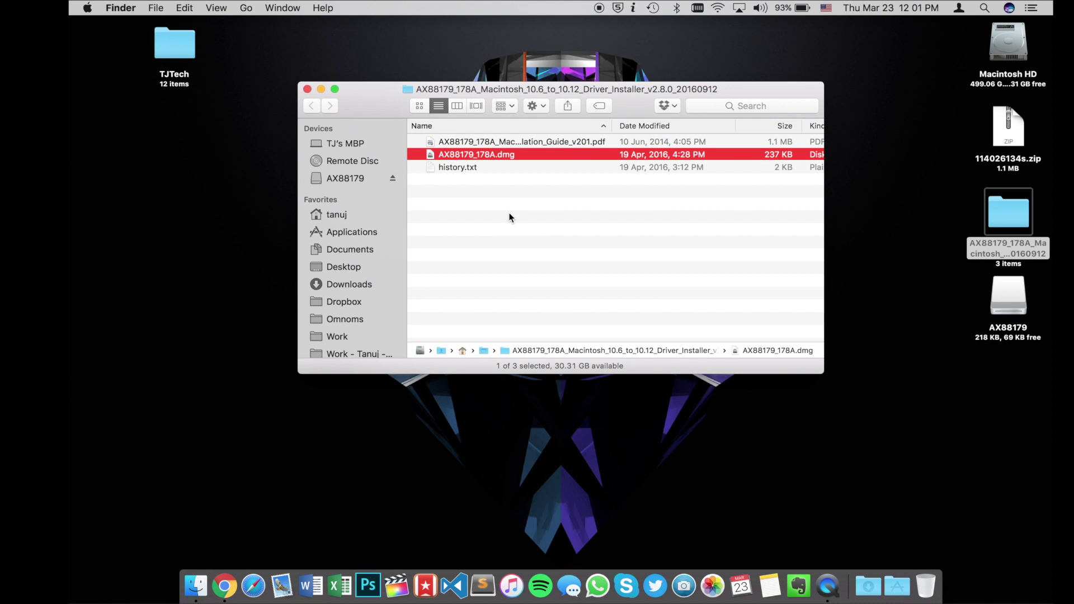
pyautogui.doubleClick(1009, 299)
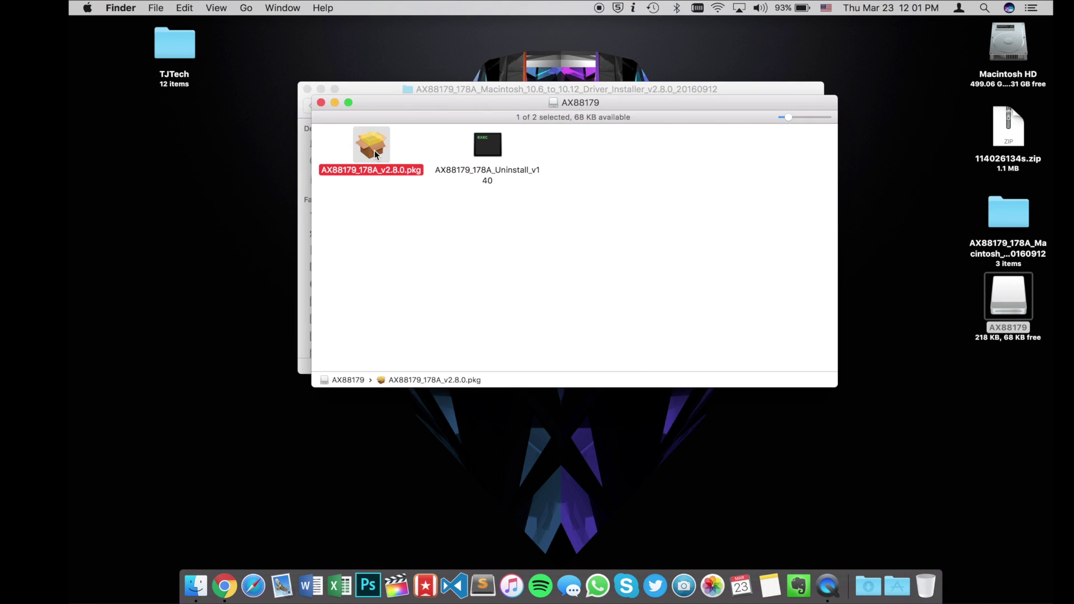
pyautogui.doubleClick(374, 149)
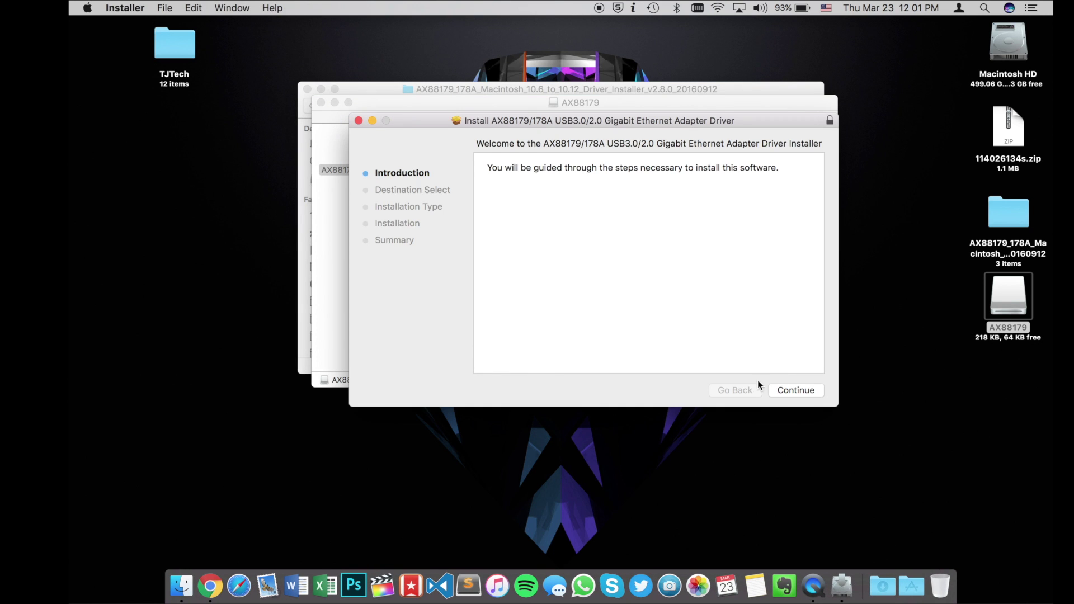
# Proceed through the Ethernet adapter driver installer, authorize it with the account password, and agree to continue despite the required restart
pyautogui.click(785, 390)
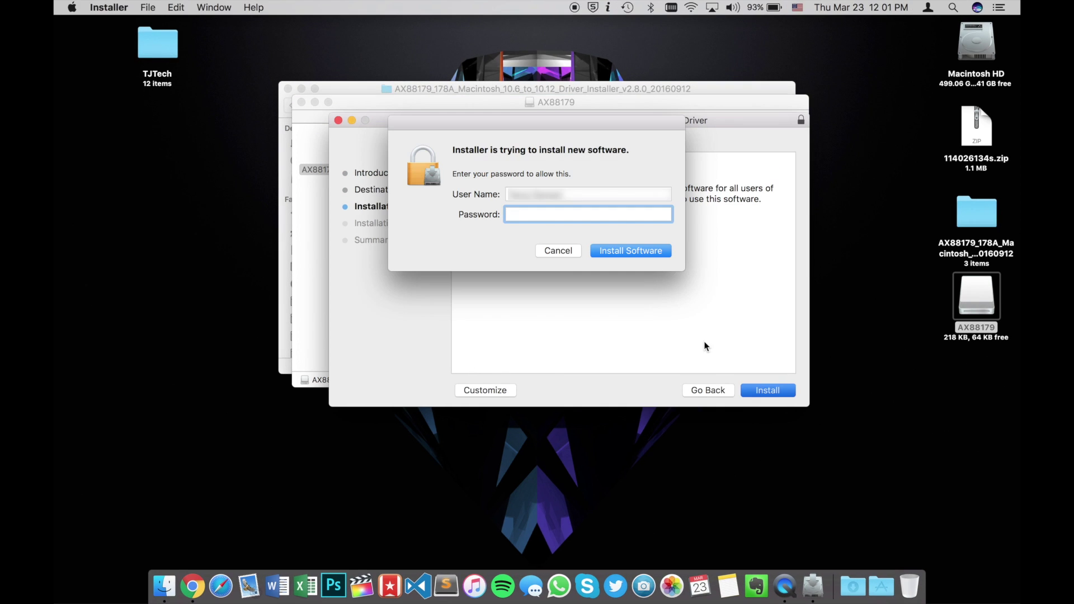
pyautogui.write('*****')
pyautogui.press('Return')
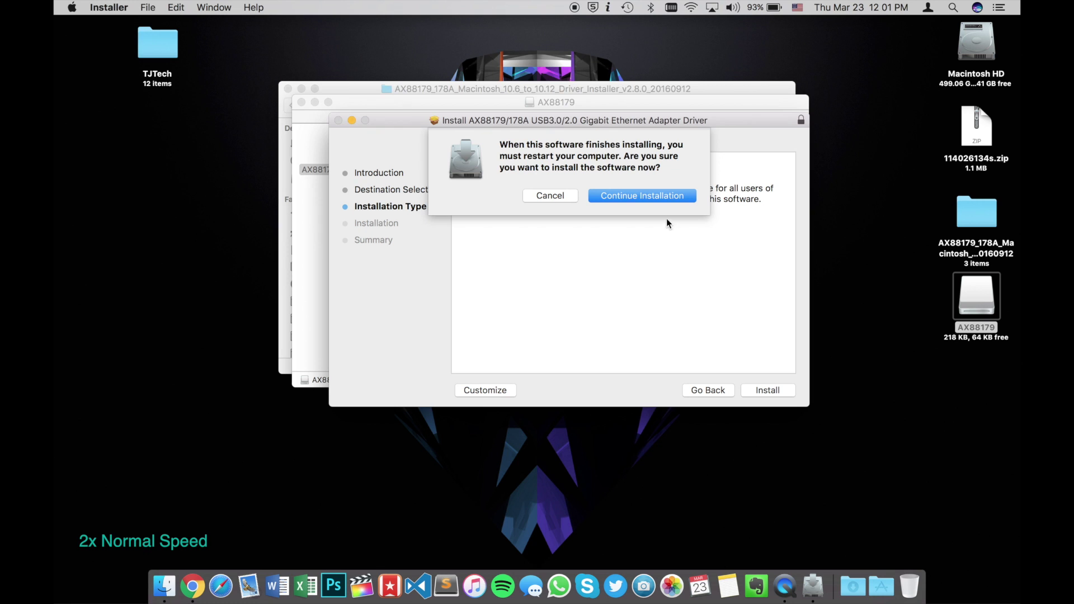
pyautogui.click(654, 195)
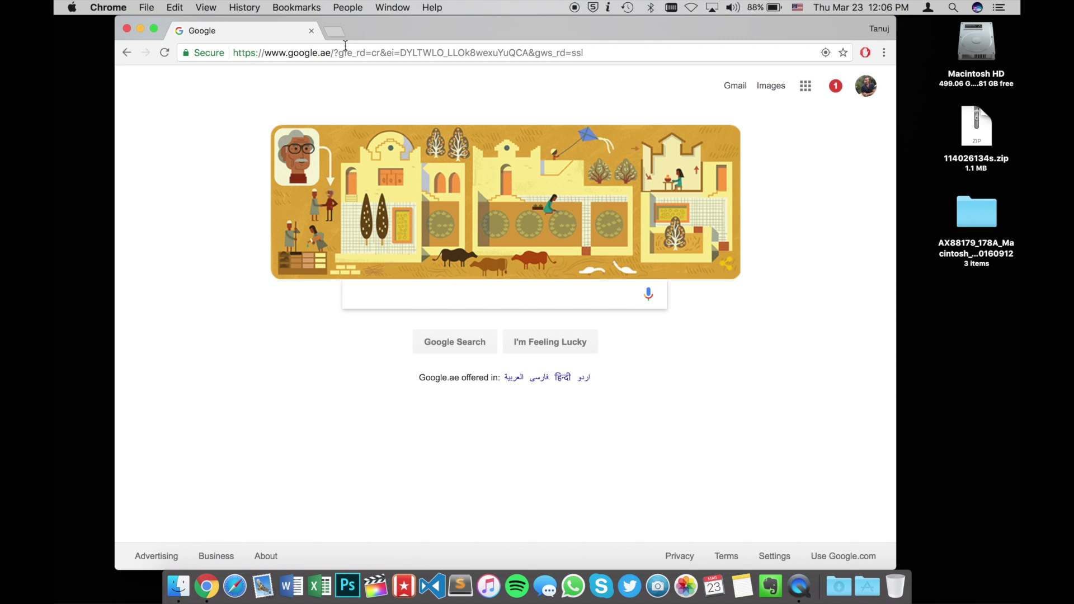
# Go to the TJ Tech channel on youtube.com in Chrome
pyautogui.click(353, 49)
pyautogui.write('youtube.com')
pyautogui.press('Down')
pyautogui.press('Return')
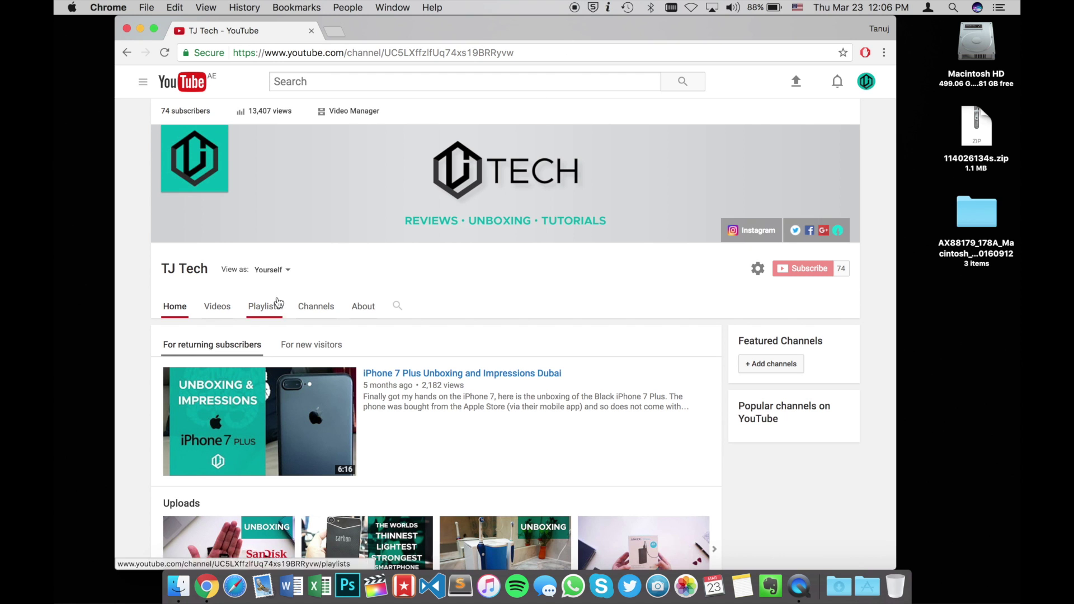
# Play "Thinnest, Lightest, Strongest Smartphone Ever! - Carbon" from the channel's videos, skip to about 0:27 and mute it
pyautogui.click(212, 306)
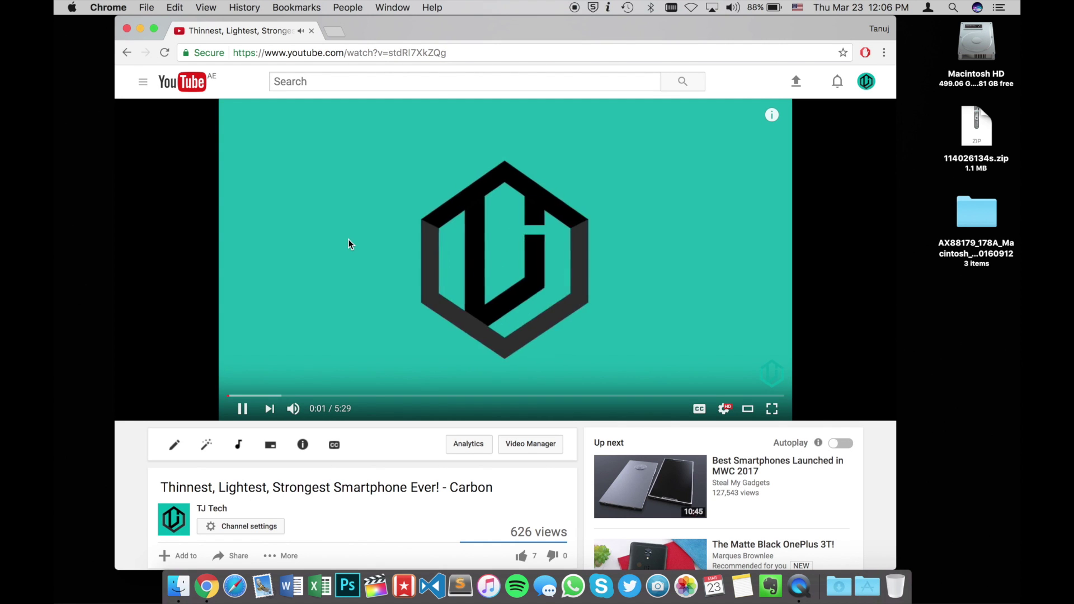
pyautogui.click(274, 396)
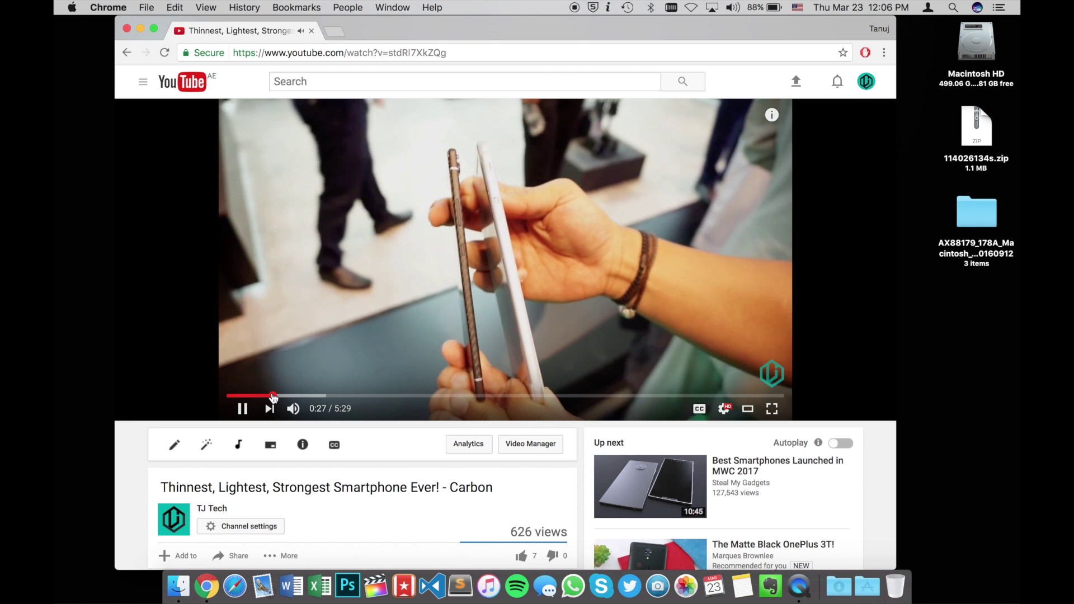
pyautogui.click(293, 408)
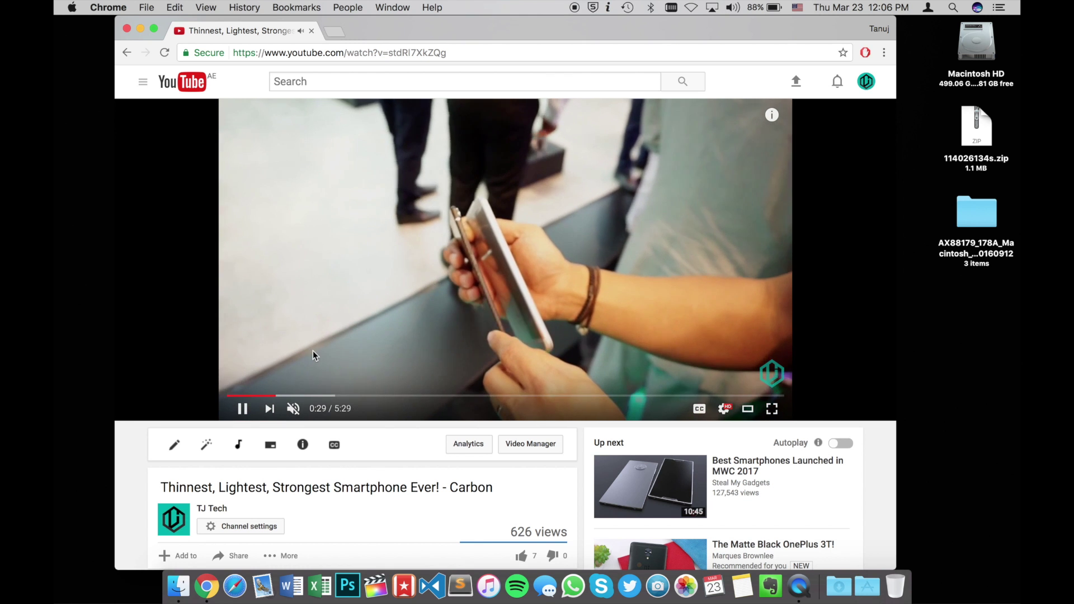